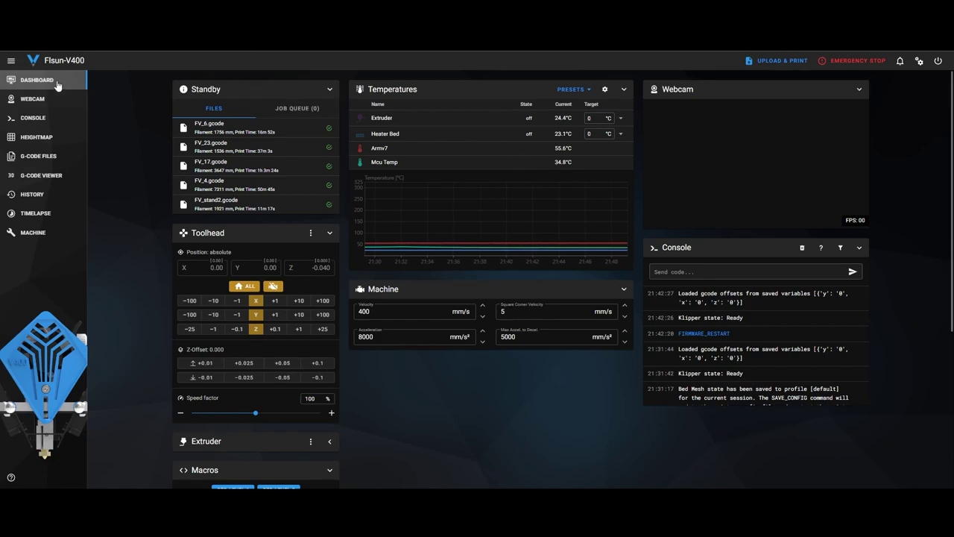
# On the Machine page, go to the last config files page (21-30 of 30) and open printer.cfg
pyautogui.click(33, 234)
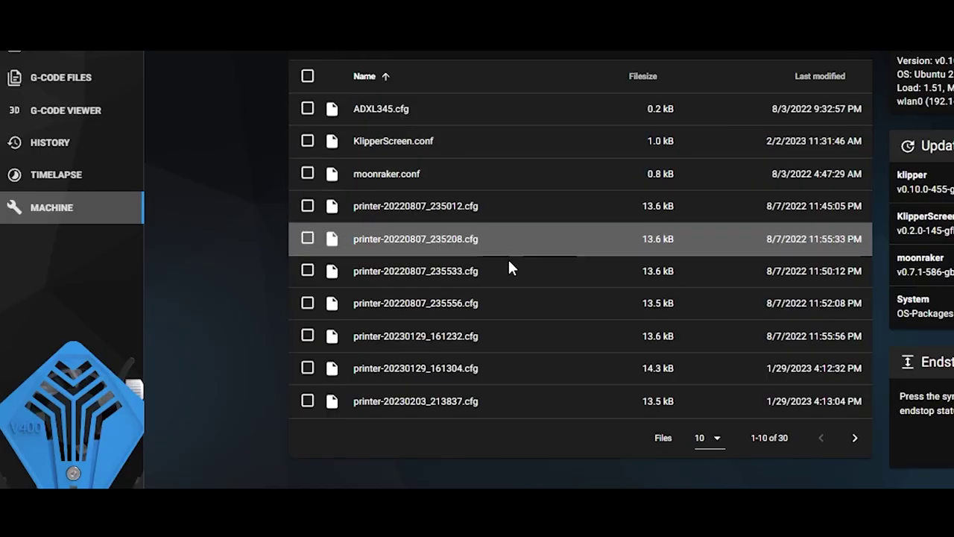
pyautogui.click(855, 440)
pyautogui.click(855, 440)
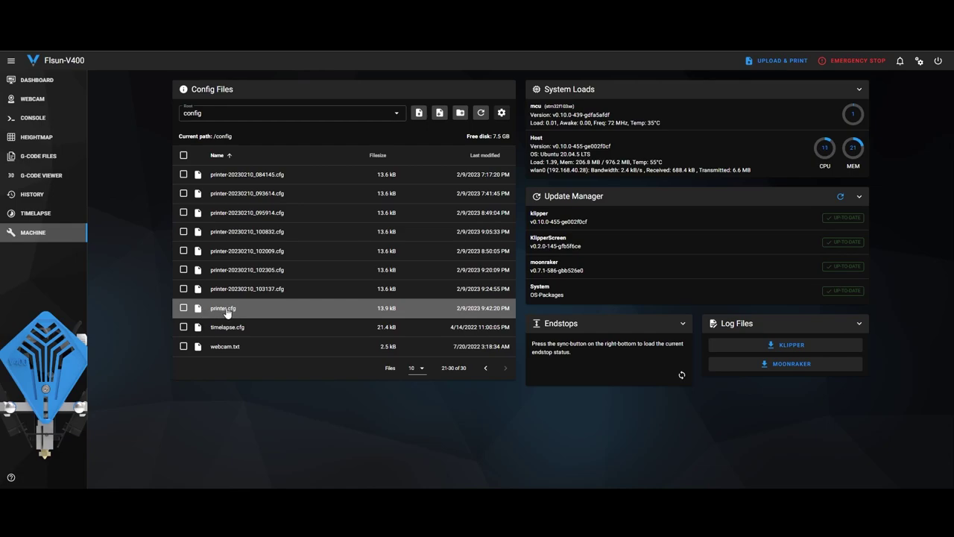
pyautogui.click(225, 311)
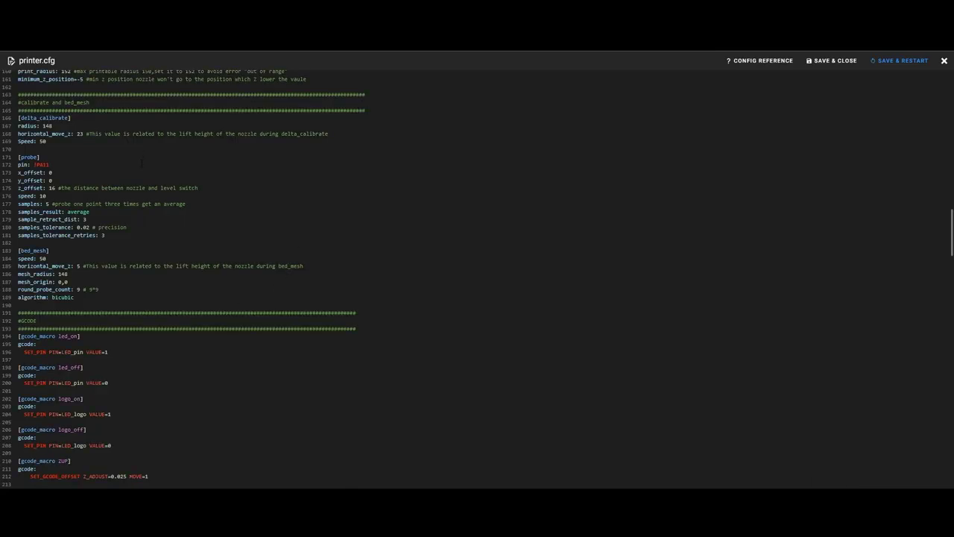
# Review printer.cfg's [probe] and [bed_mesh] sections (round_probe_count 9), then save and restart Klipper
pyautogui.scroll(15, 183, 159)
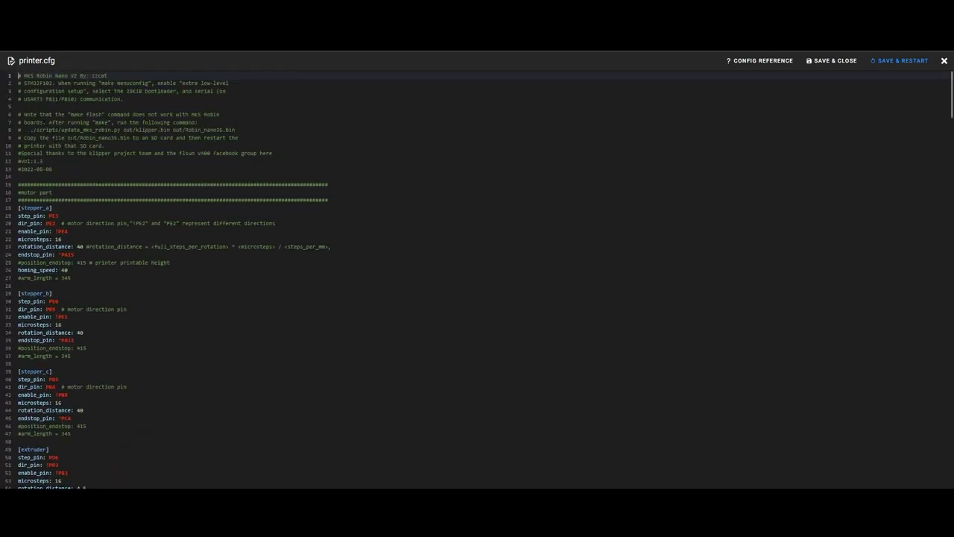
pyautogui.scroll(-5, 117, 171)
pyautogui.scroll(-15, 117, 171)
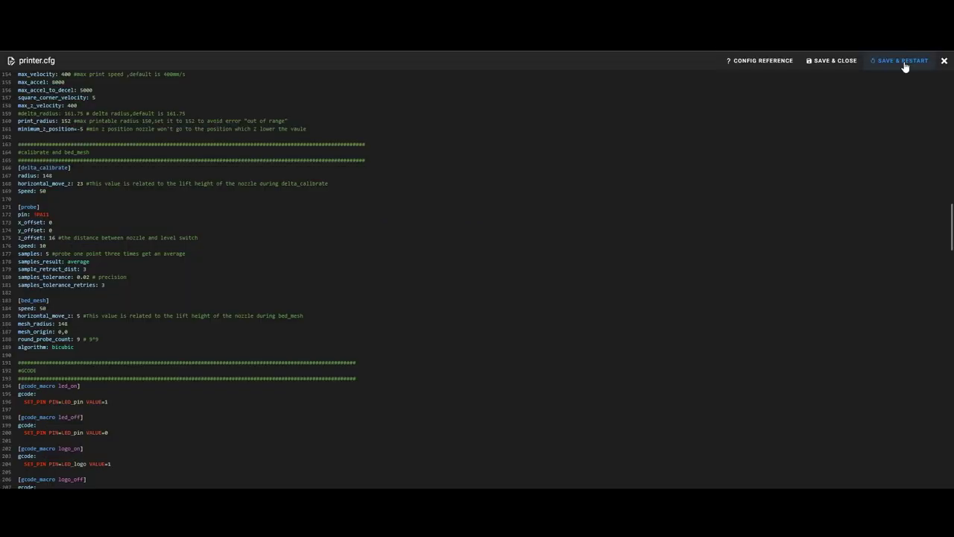
pyautogui.click(906, 61)
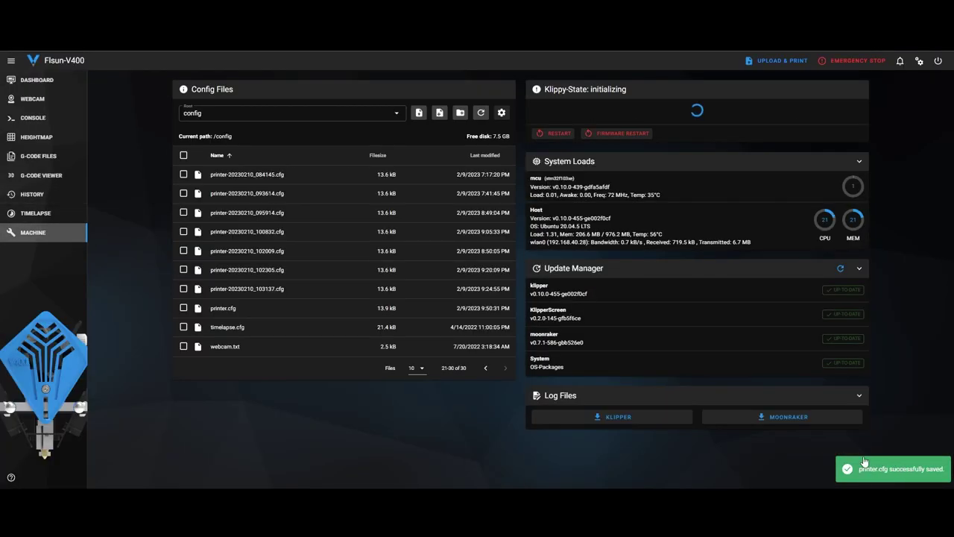
# Check the heightmap of the 9x9 default mesh profile, then go to the Console page
pyautogui.click(37, 156)
pyautogui.click(37, 137)
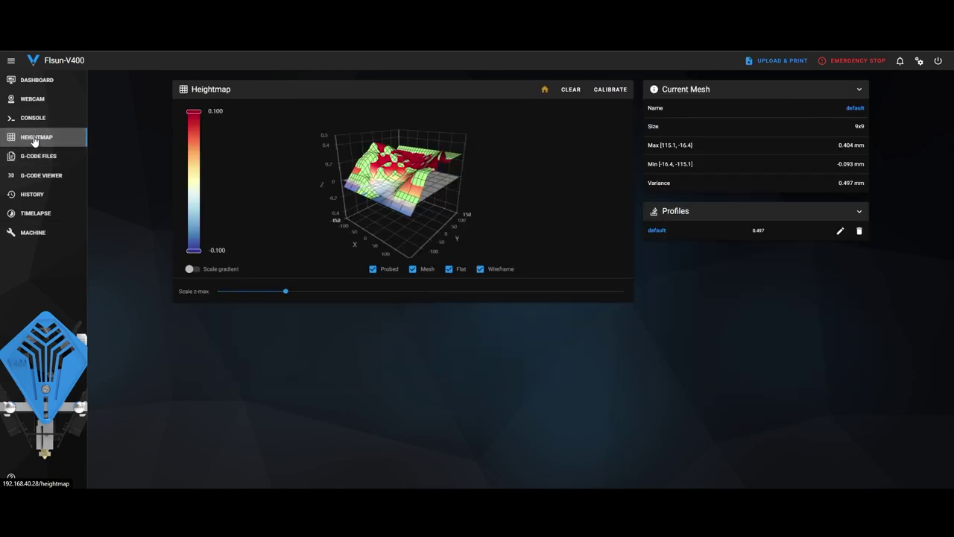
pyautogui.moveTo(387, 151)
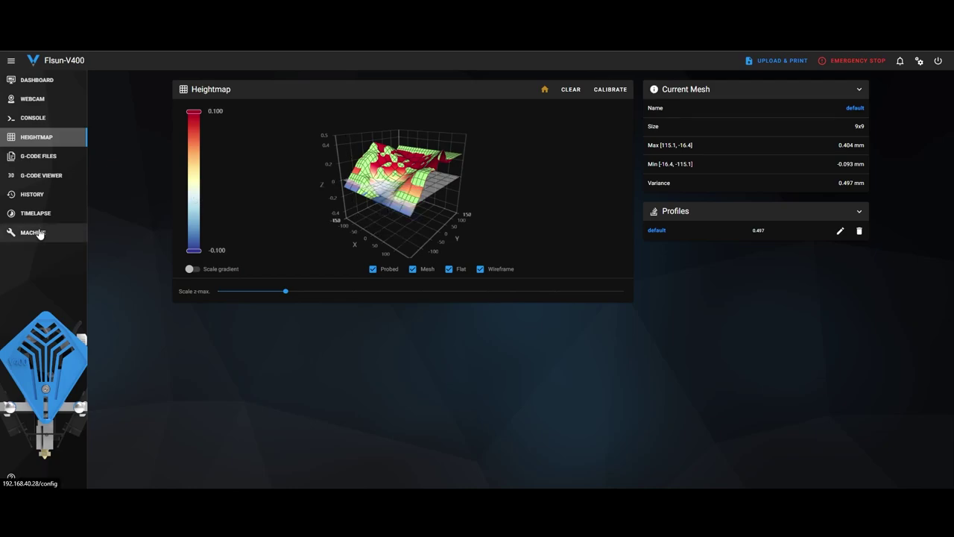
pyautogui.click(30, 119)
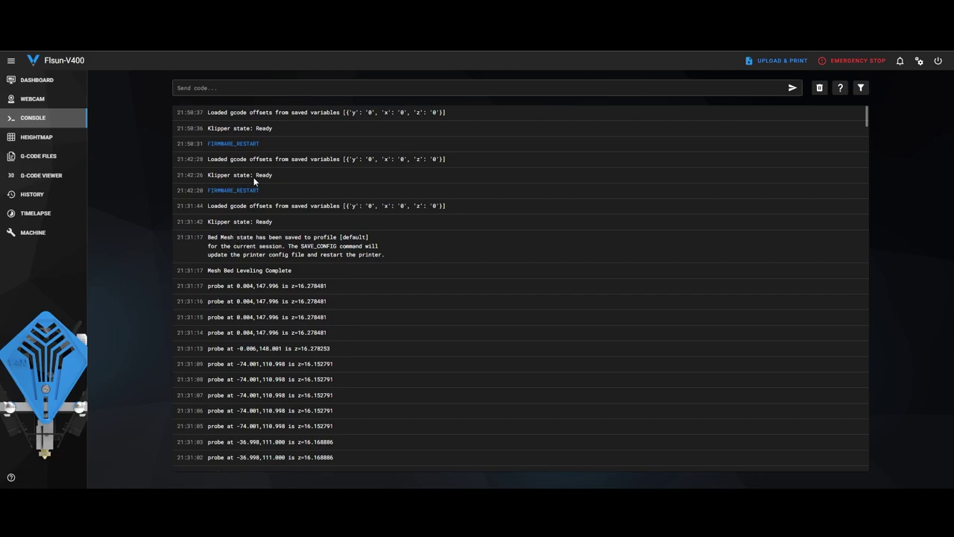
# Send PROBE_CALIBRATE from the console, see it rejected with 'Must home before probe', and return to the dashboard
pyautogui.click(228, 88)
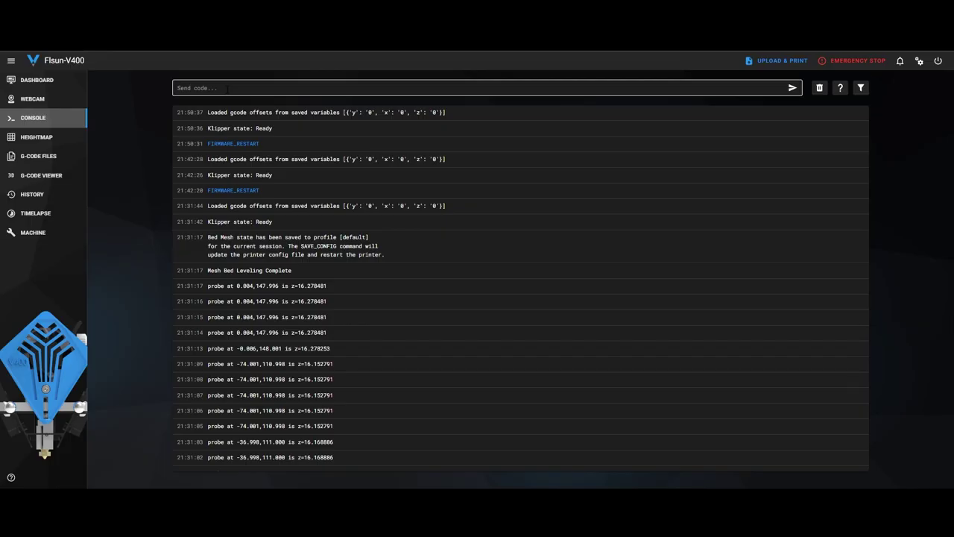
pyautogui.click(227, 88)
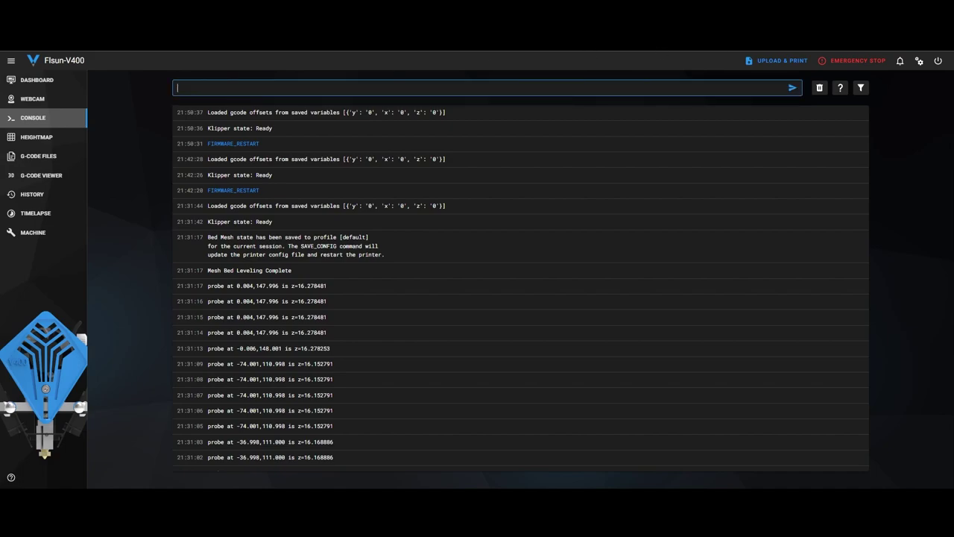
pyautogui.write('PROBE_CALIBRATE')
pyautogui.click(792, 89)
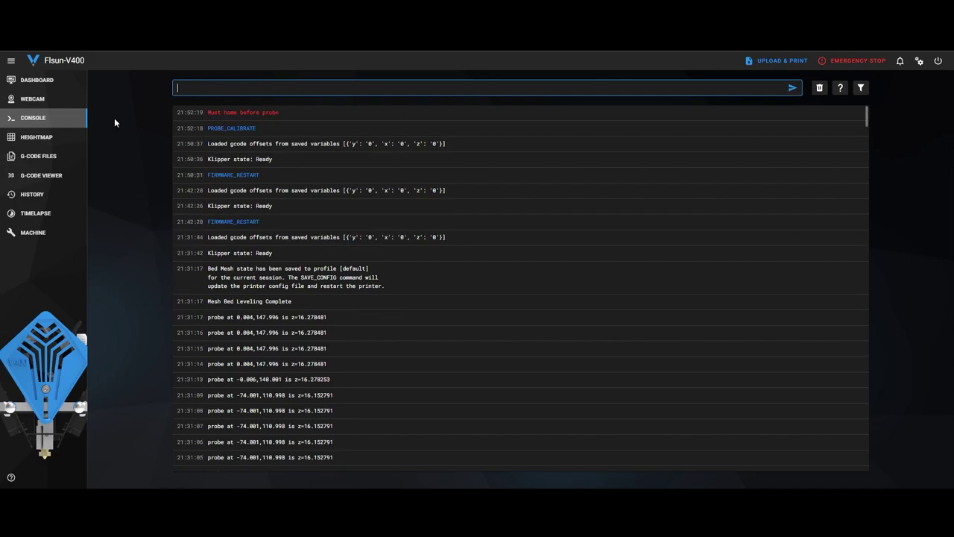
pyautogui.click(31, 80)
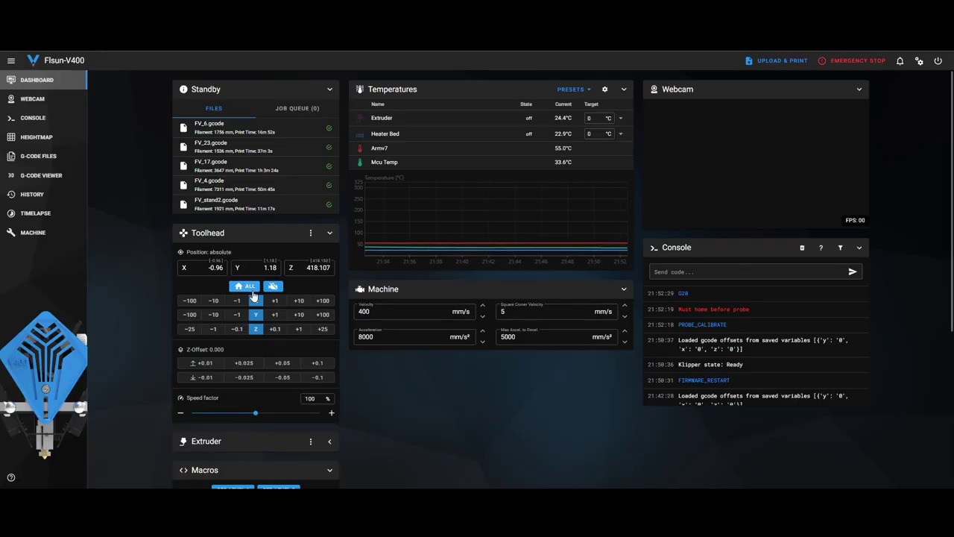
# Open the full Console page to confirm G28 now heads the log
pyautogui.click(43, 119)
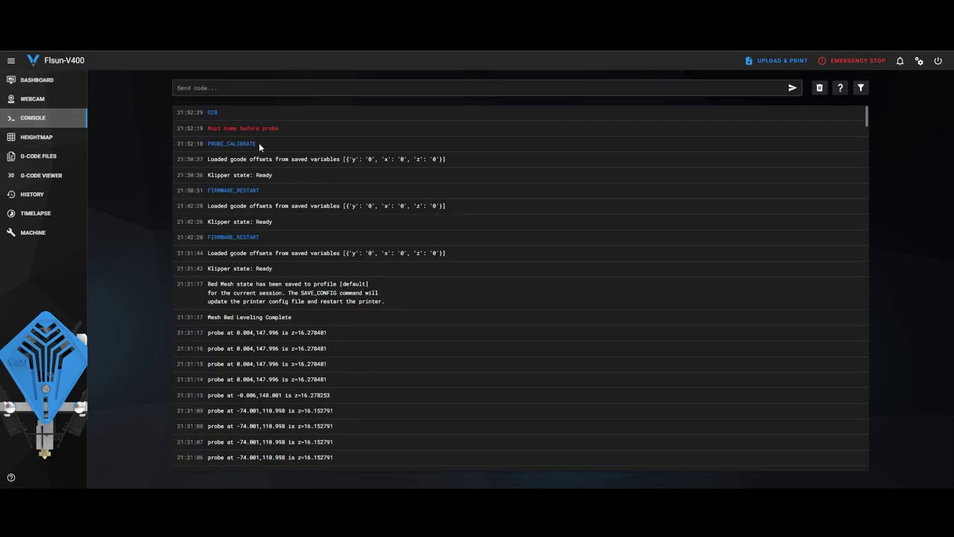
# Rerun PROBE_CALIBRATE from the console history to start manual Z probing, then send SAVE_CONFIG
pyautogui.click(227, 144)
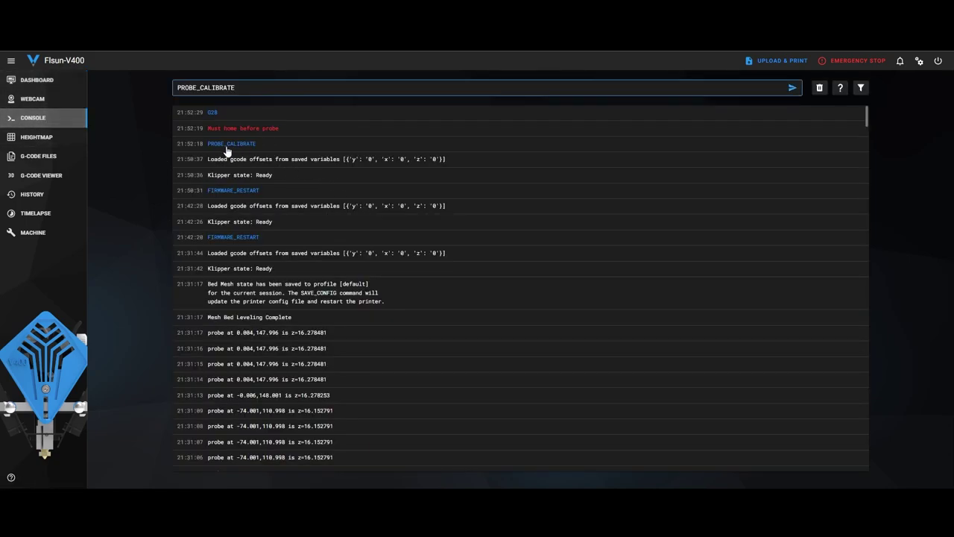
pyautogui.click(792, 89)
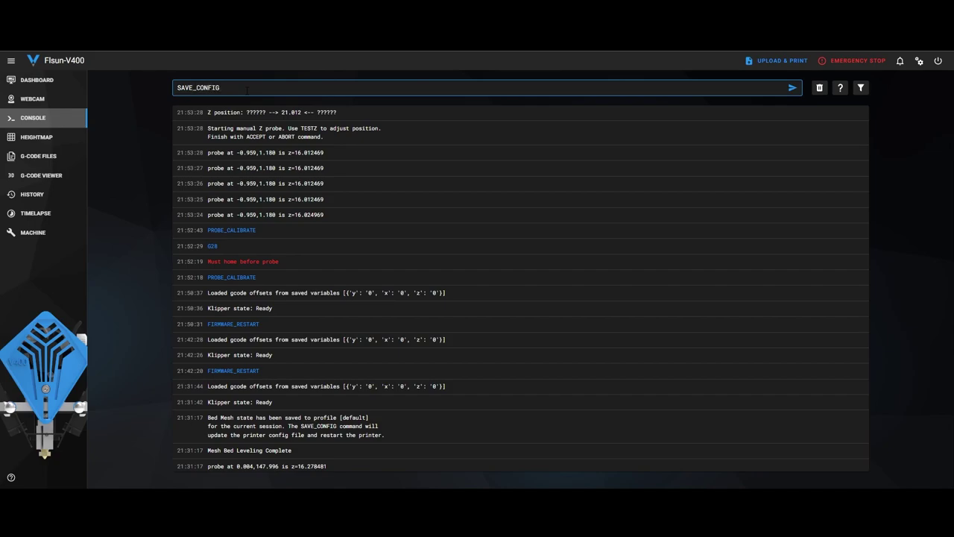
pyautogui.press('Return')
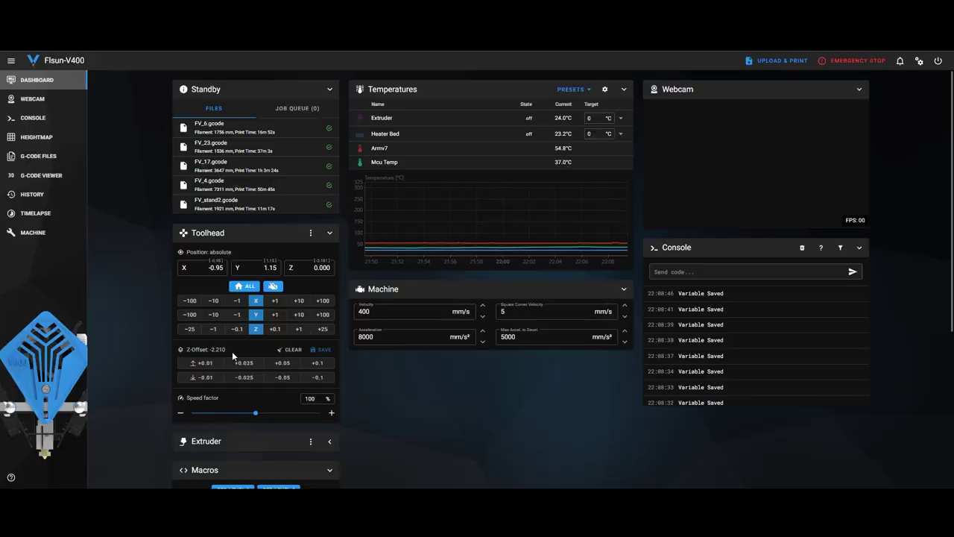
# Save the adjusted Z-offset as the probe offset and confirm SAVE CONFIG to restart Klipper
pyautogui.click(323, 350)
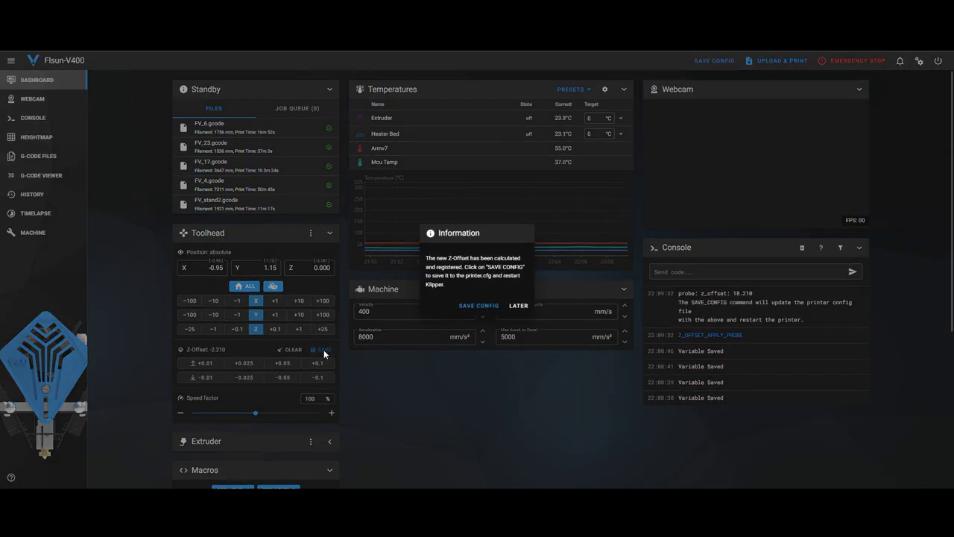
pyautogui.click(478, 306)
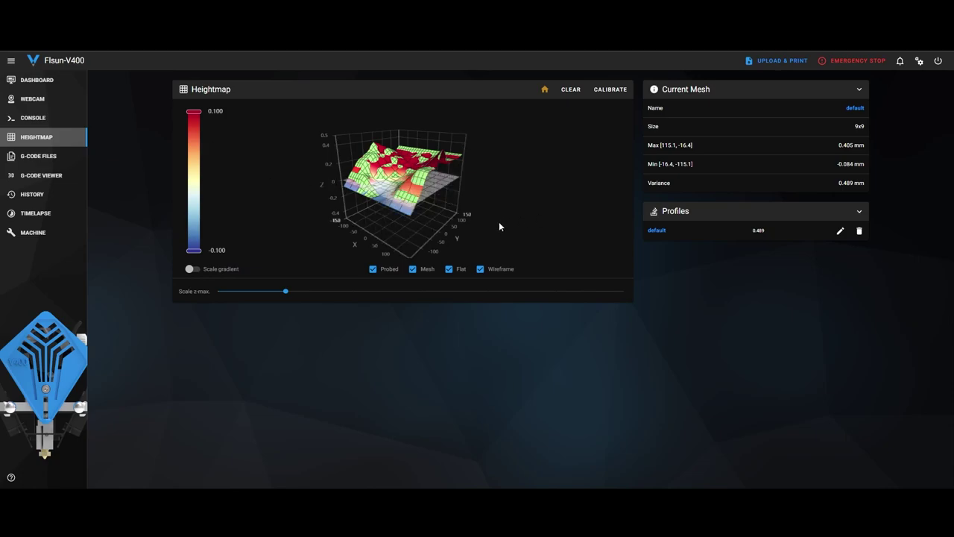
# Switch from Mainsail to the Ultimaker Cura window via the taskbar
pyautogui.moveTo(422, 189)
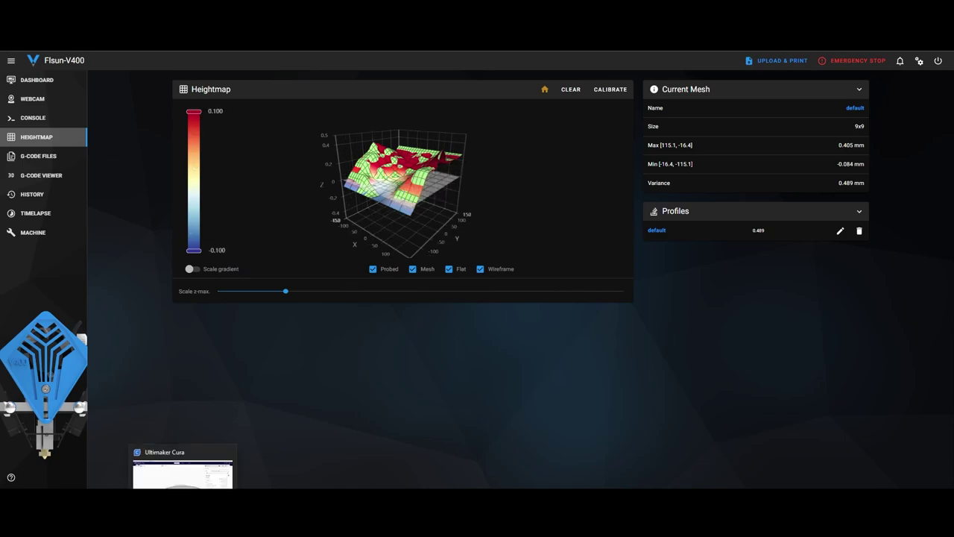
pyautogui.click(214, 452)
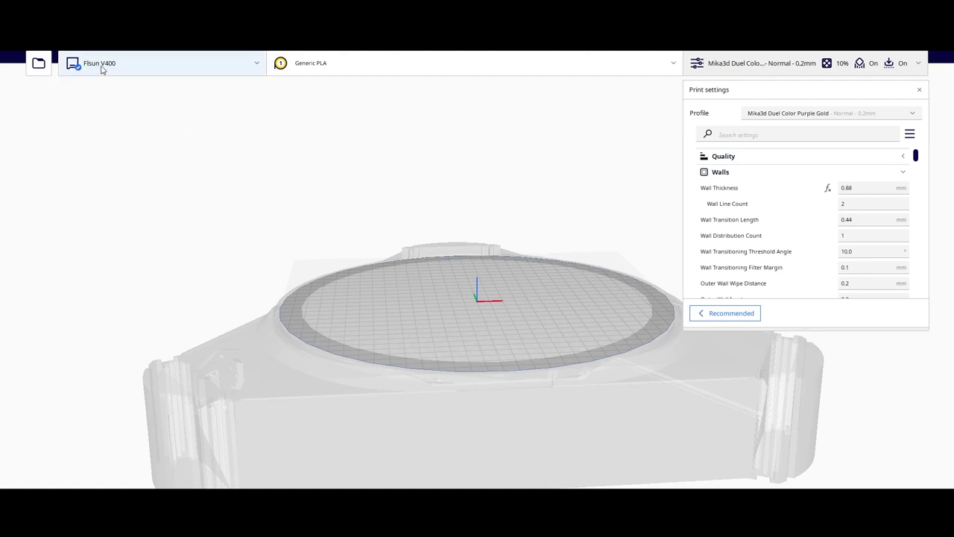
# Open the Flsun V400 Machine Settings and check Start G-code has BED_MESH_PROFILE LOAD=default after G28
pyautogui.click(256, 67)
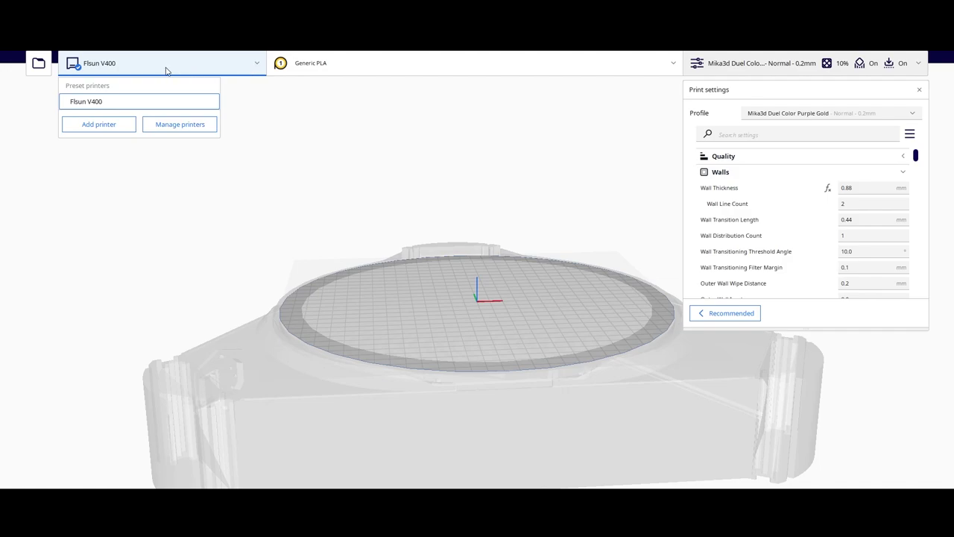
pyautogui.click(188, 128)
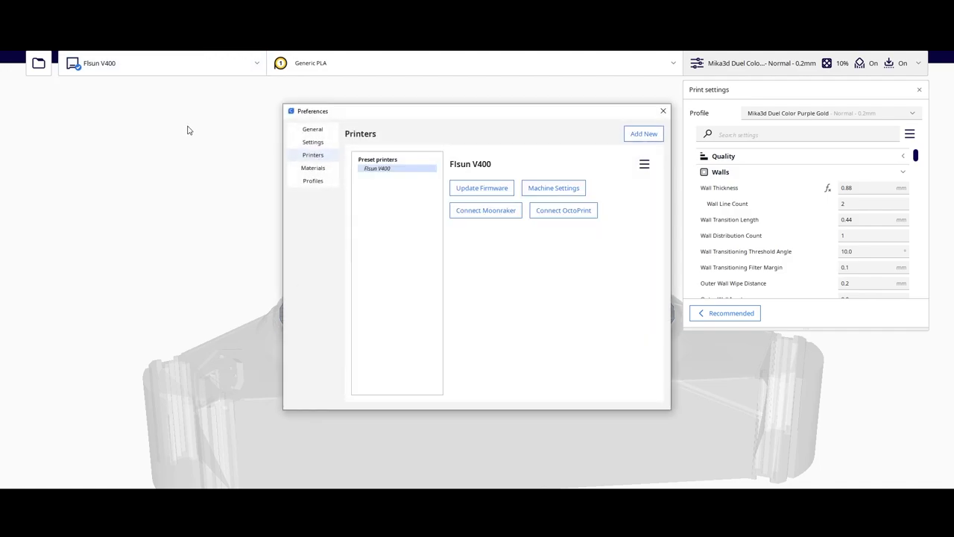
pyautogui.click(554, 188)
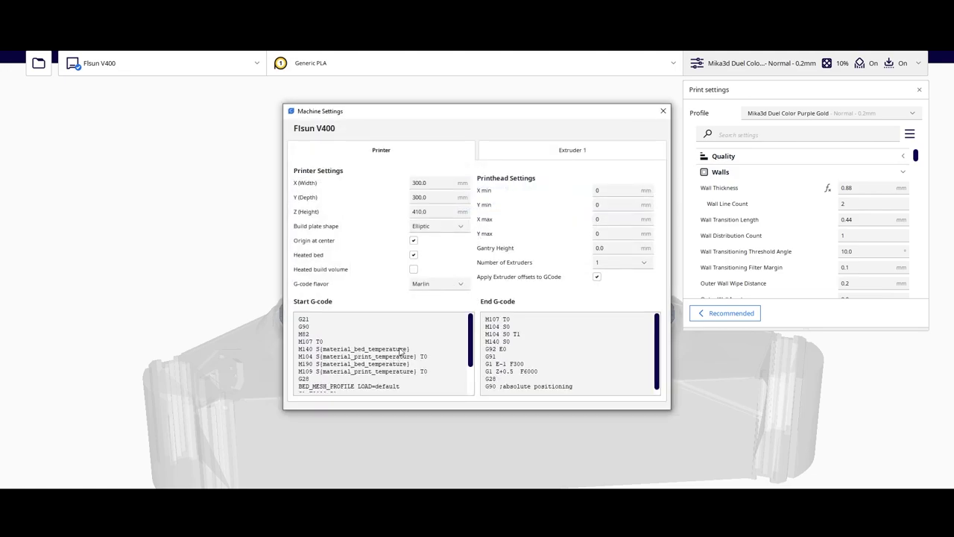
pyautogui.scroll(-2, 398, 345)
pyautogui.scroll(-1, 398, 343)
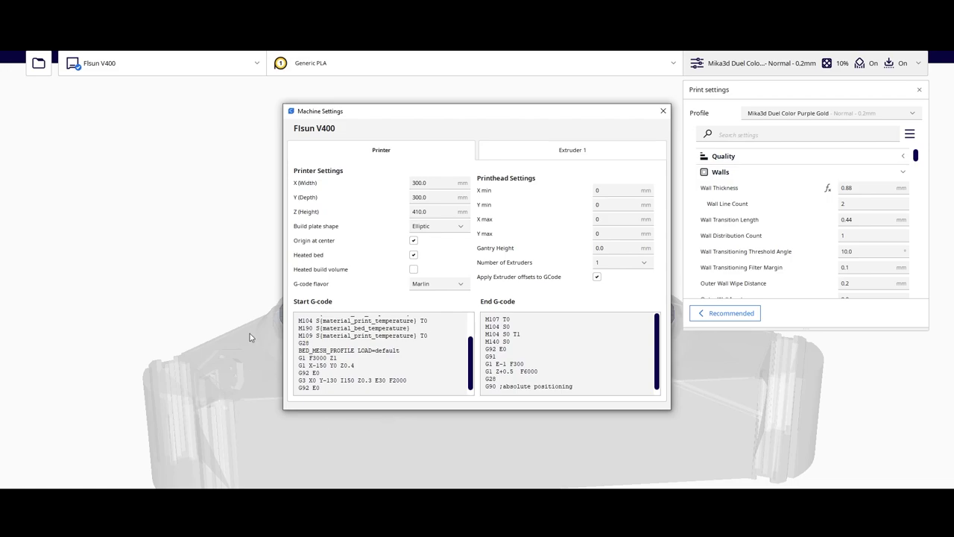
pyautogui.scroll(4, 398, 339)
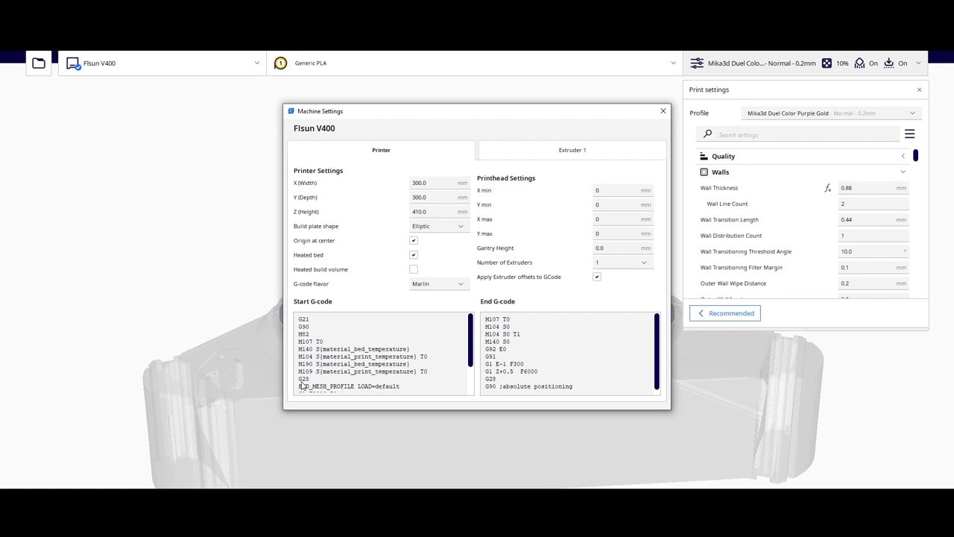
pyautogui.moveTo(302, 396)
pyautogui.scroll(-3, 472, 351)
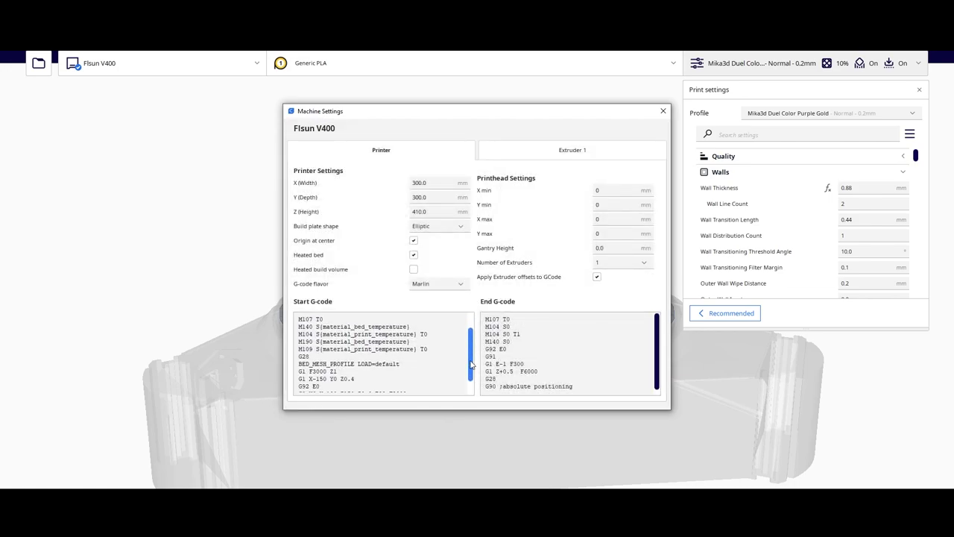
pyautogui.moveTo(471, 365)
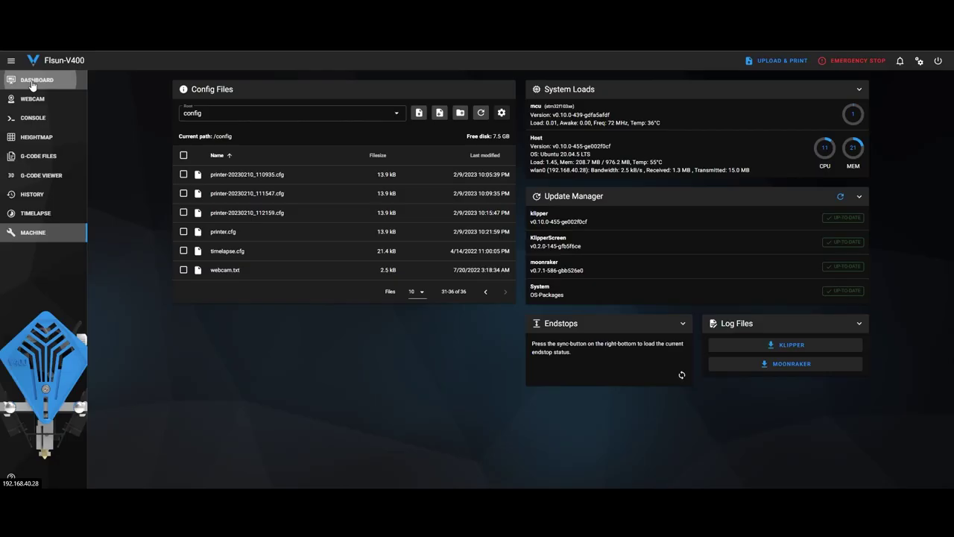
# Return to the Mainsail dashboard, where the console reports the mesh saved to the default profile
pyautogui.click(33, 84)
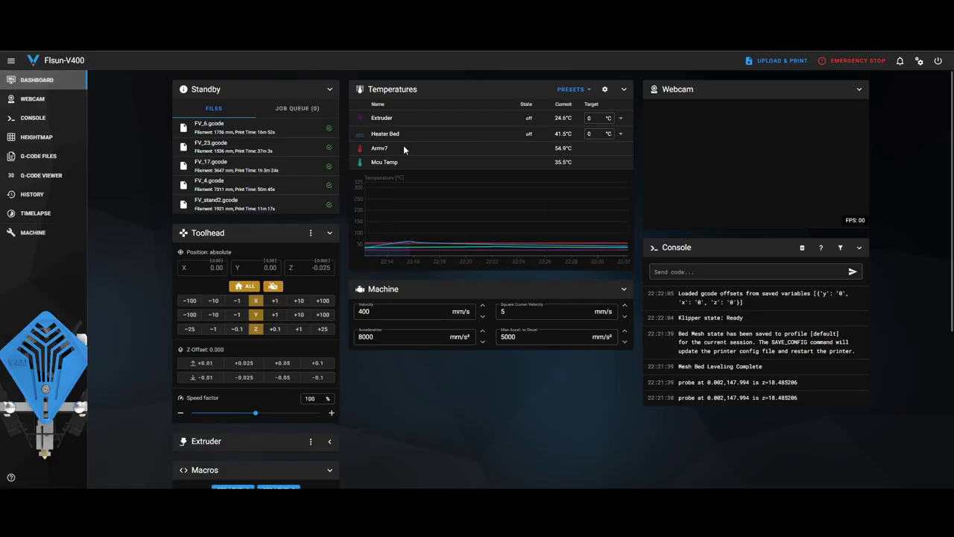